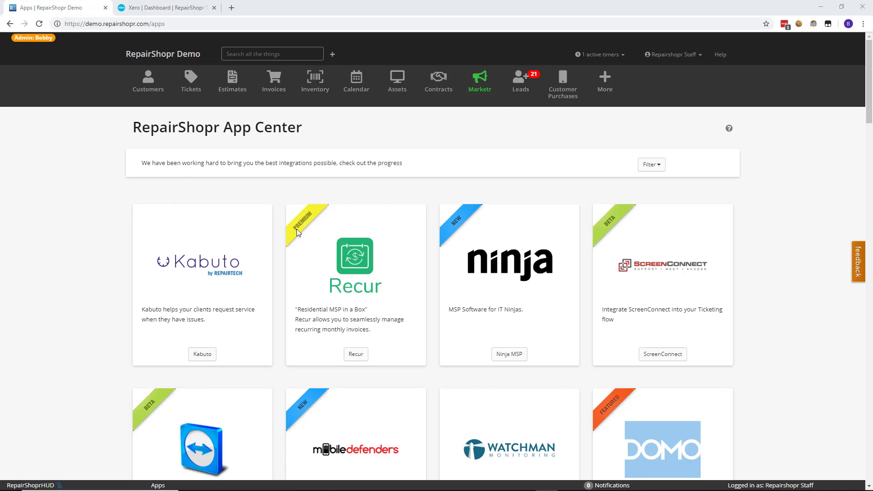
Step: Open the Xero Accounting integration from the App Center, connect it, and allow RepairShopr access to the Xero organisation's data
scroll(725, 212, "down", 9)
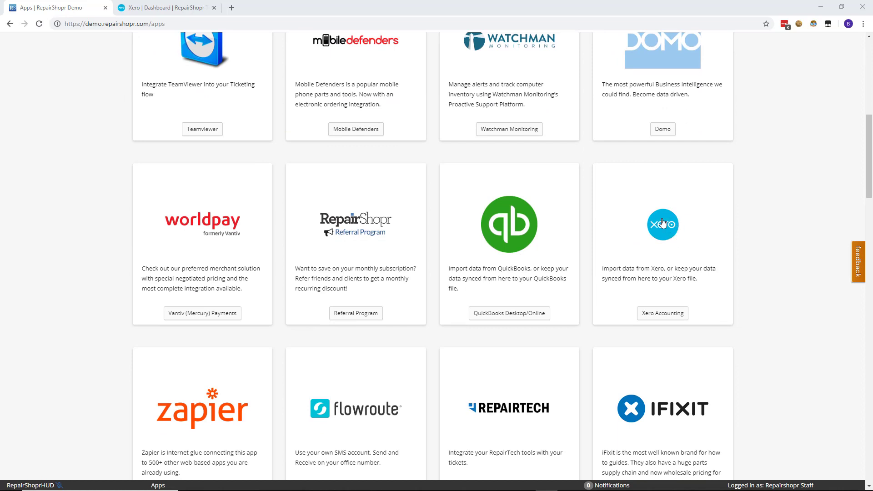
left_click(669, 317)
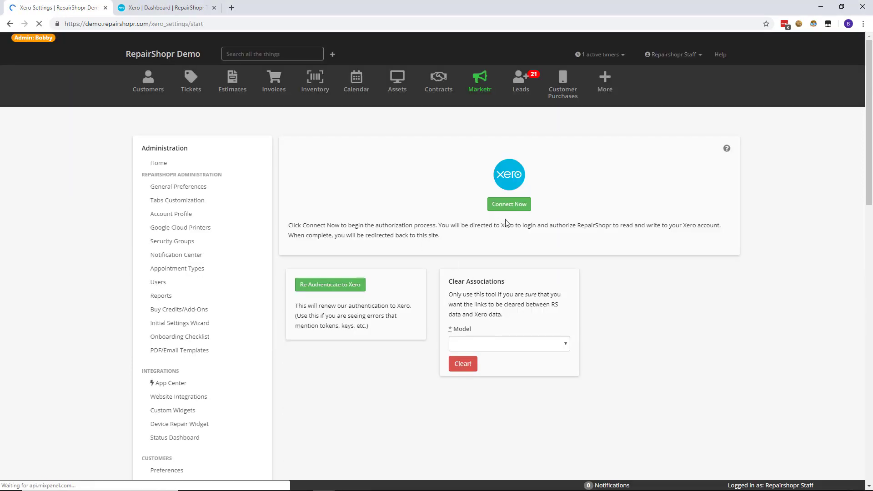
left_click(508, 204)
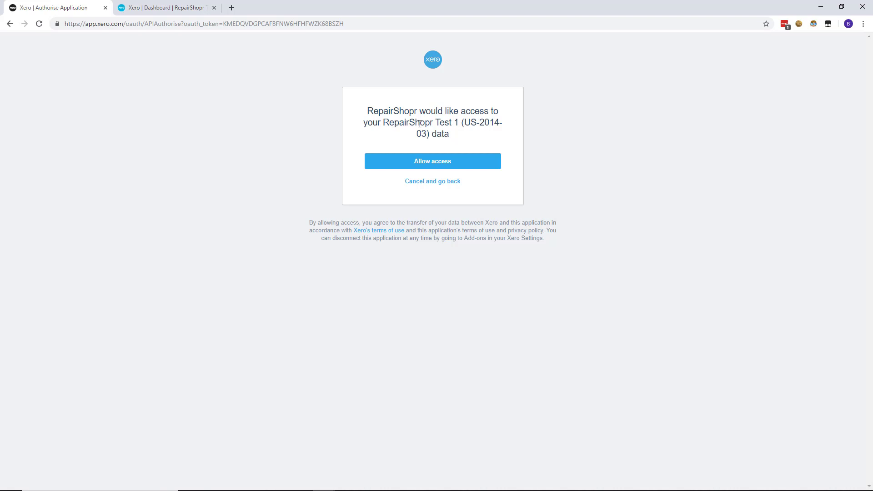
left_click(440, 162)
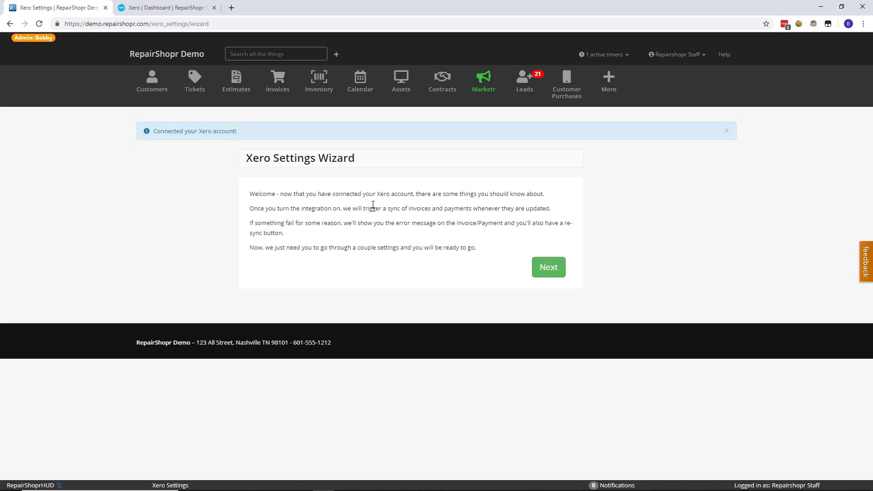
Step: Start the Xero settings wizard, set the revenue account to Sales, and continue to the tax rate mapping
left_click(536, 269)
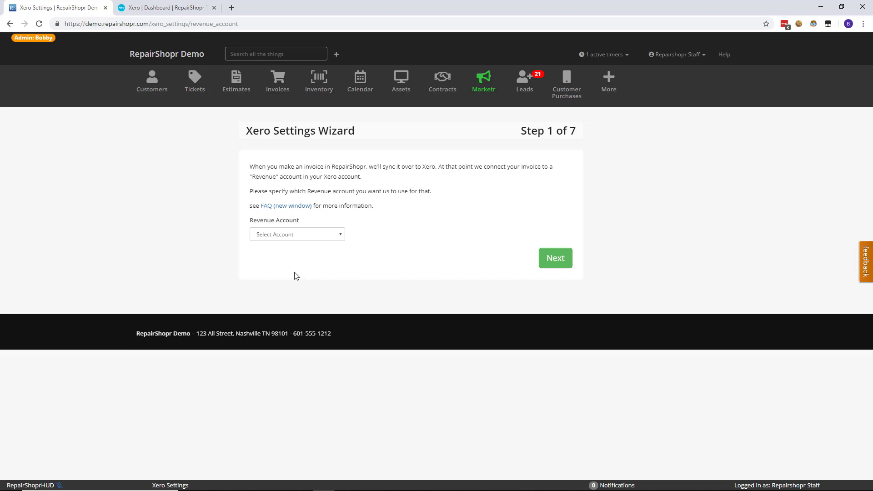
left_click(271, 235)
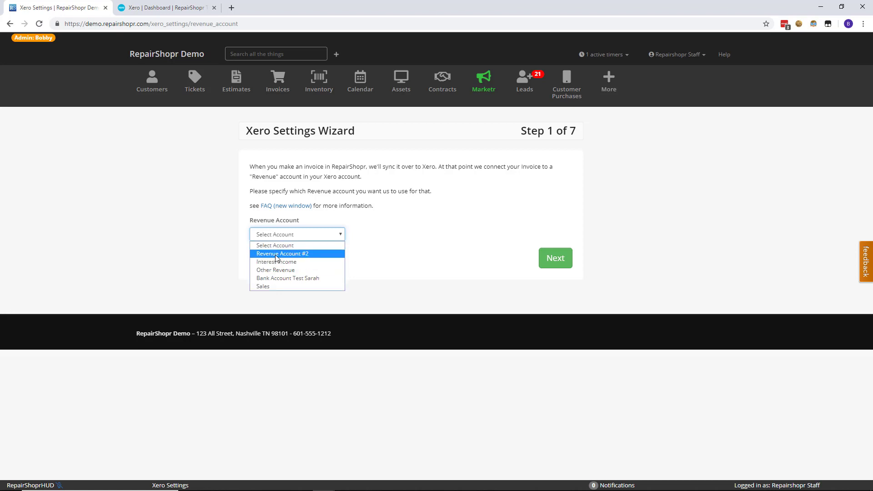
left_click(272, 285)
left_click(557, 260)
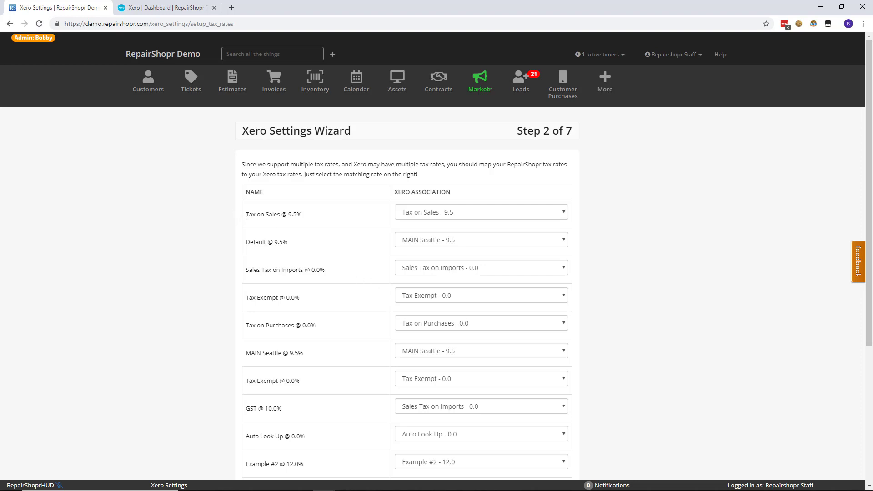
Step: Review the Xero associations for the RepairShopr tax rates, keep the existing mappings, and continue to the item code step
left_click_drag(246, 214, 306, 224)
left_click(357, 206)
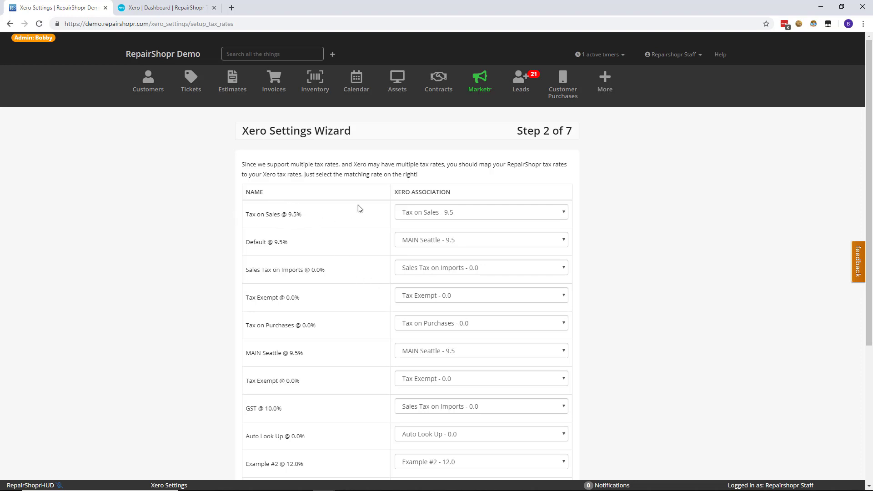
left_click(428, 214)
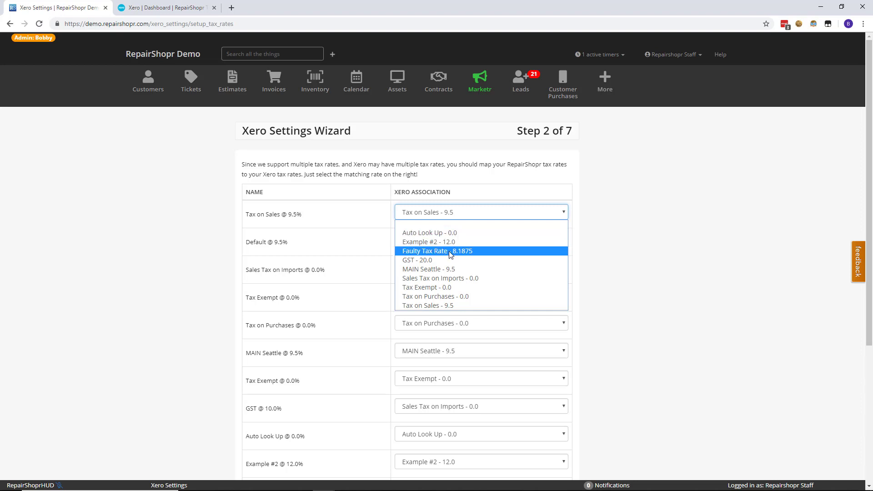
left_click(616, 236)
scroll(583, 244, "down", 2)
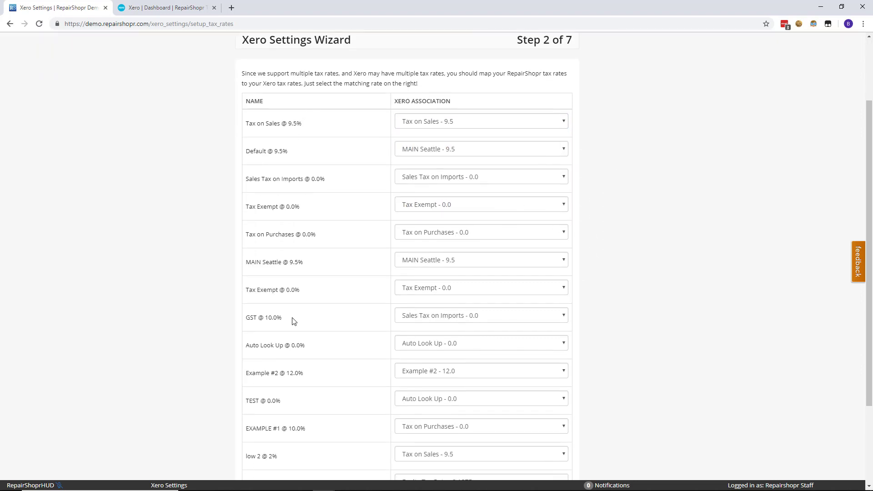
scroll(337, 298, "down", 3)
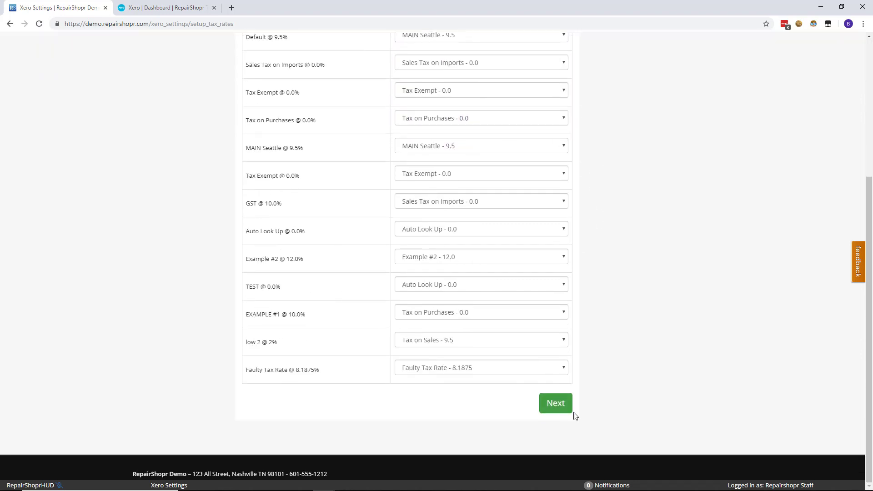
left_click(564, 407)
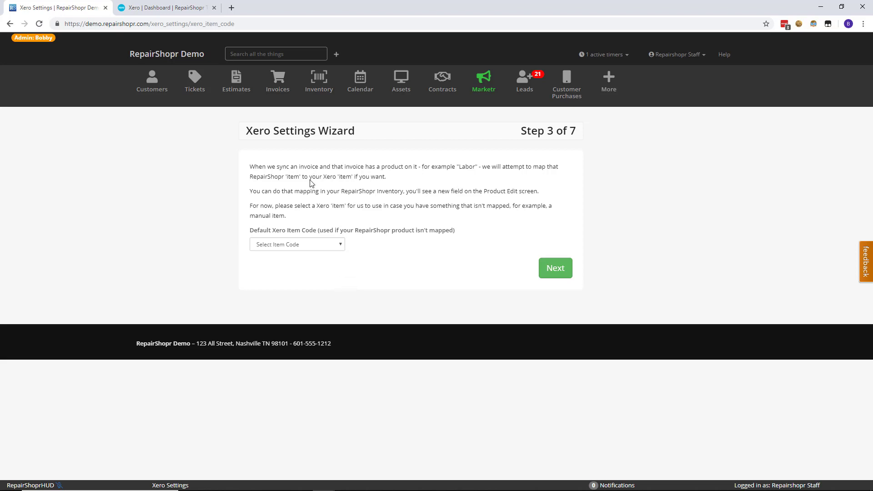
Step: Open Inventory in a separate browser tab and examine the 125 GB Samsung SSD product's edit page for the Xero item mapping field
right_click(313, 96)
left_click(334, 99)
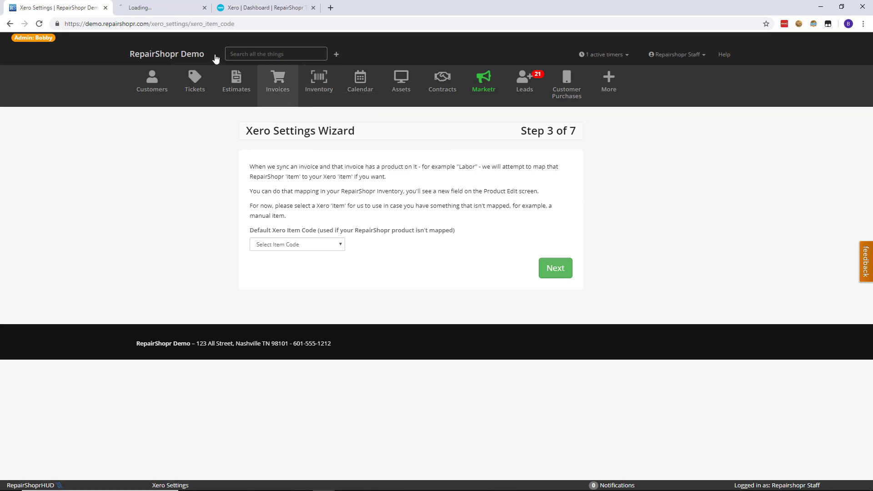
left_click(156, 11)
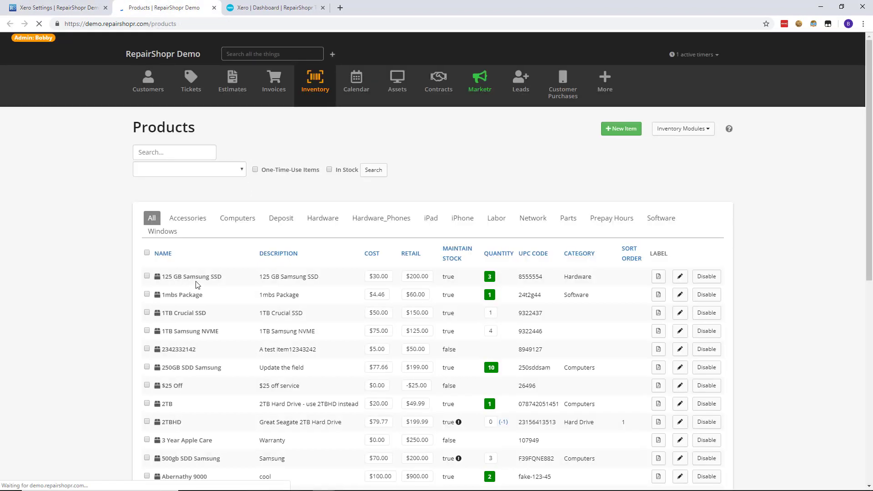
left_click(186, 264)
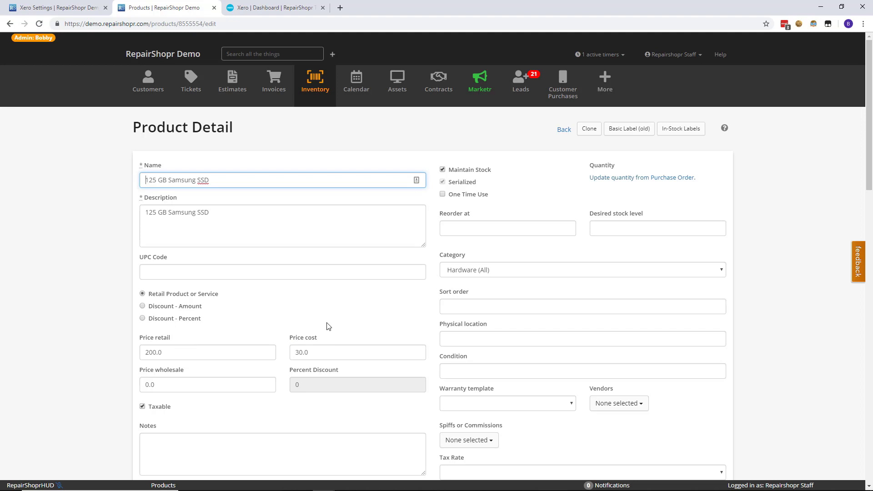
scroll(387, 341, "down", 2)
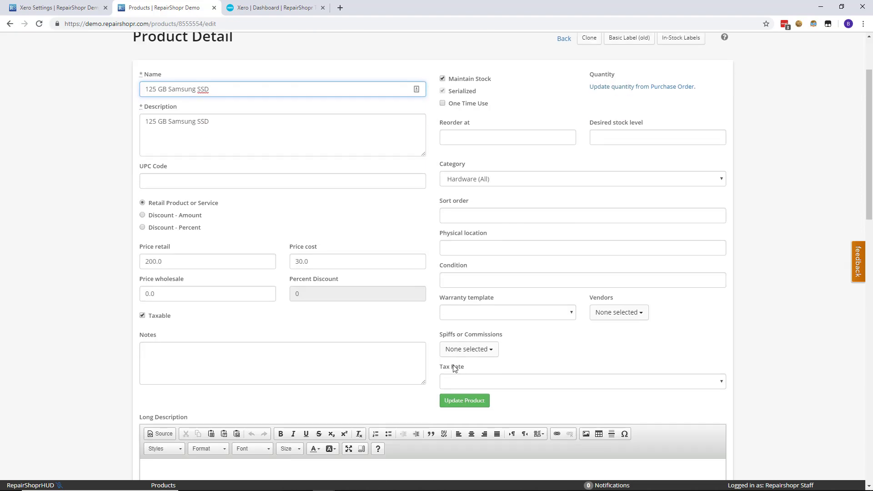
left_click(471, 398)
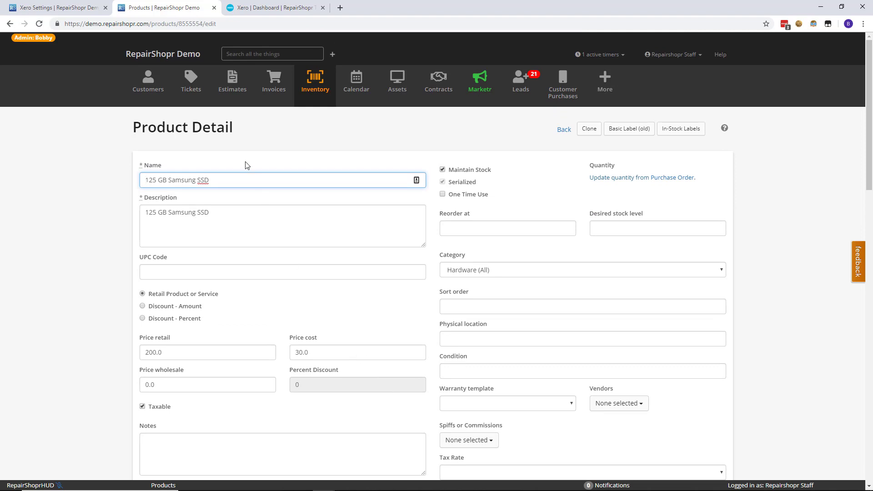
scroll(357, 245, "down", 2)
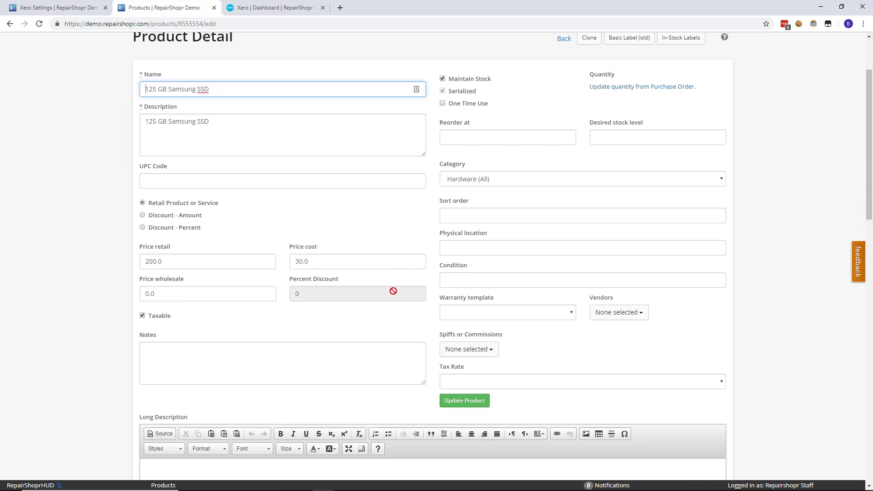
scroll(403, 321, "down", 2)
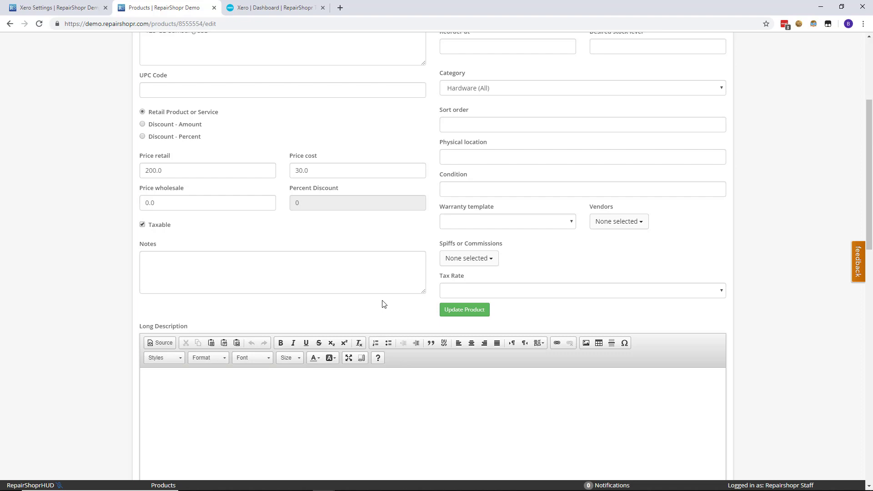
Step: Return to the Xero wizard, set the default Xero item code to Ignite, and continue to the payment step
left_click(91, 11)
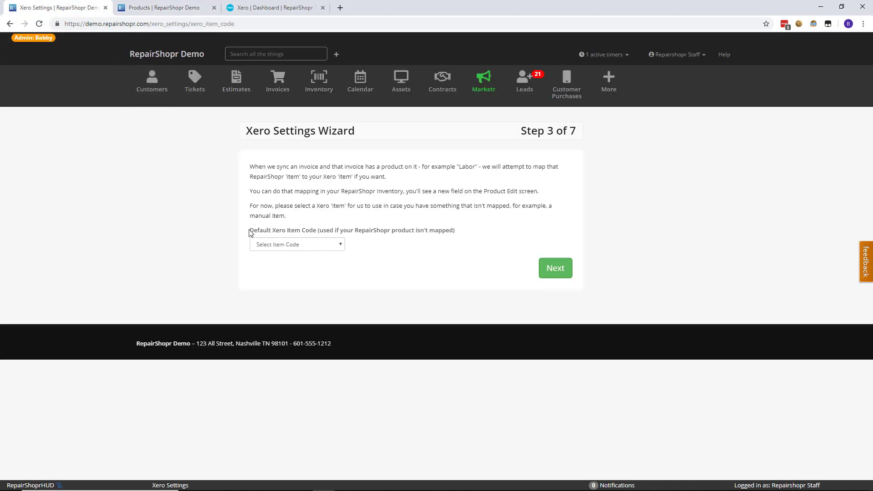
left_click(311, 246)
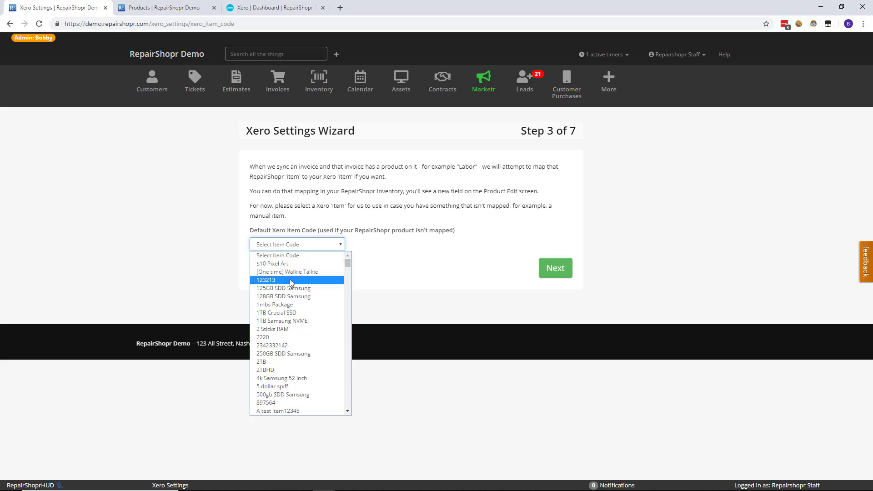
scroll(290, 279, "down", 5)
scroll(292, 277, "down", 10)
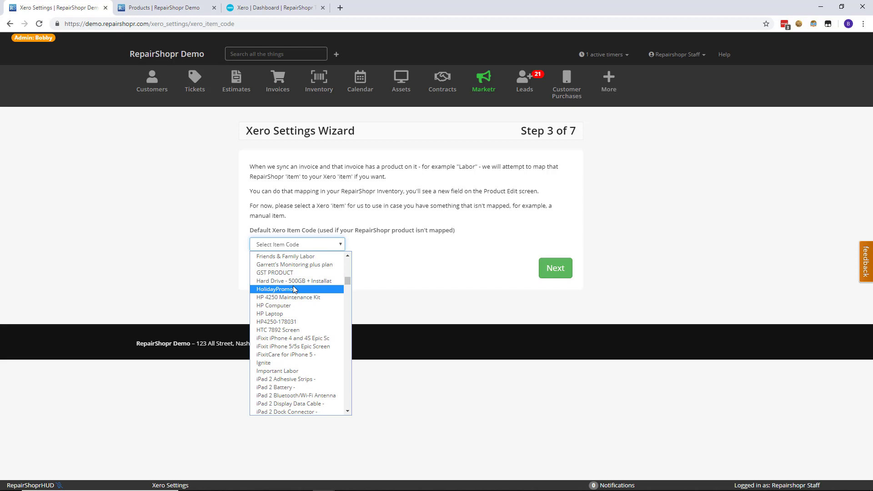
left_click(272, 362)
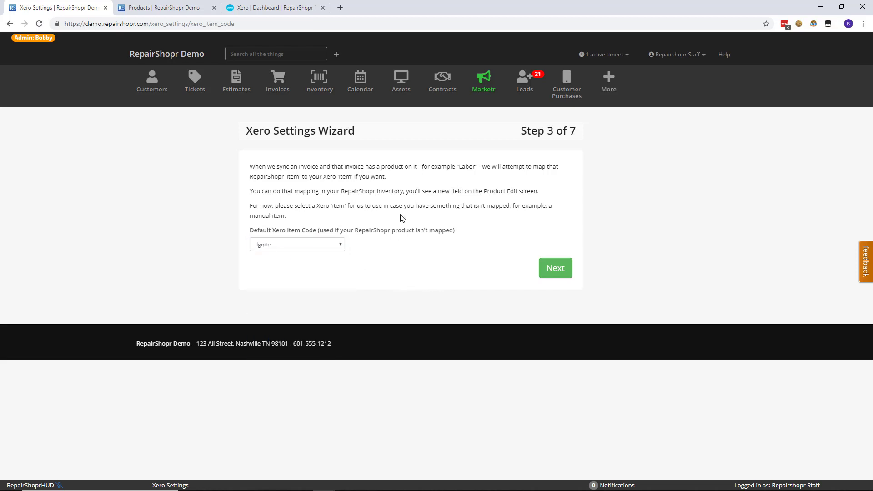
left_click(554, 269)
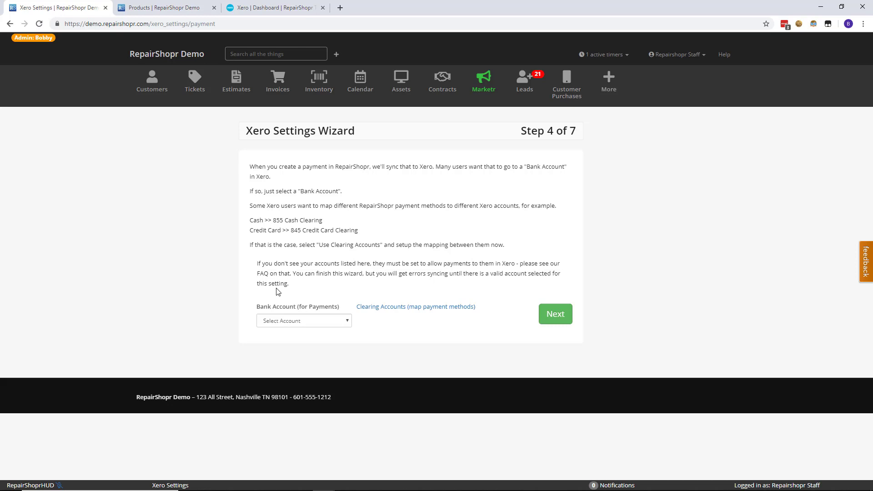
Step: Set the bank account for payments to "Bank Account Demo FAKE :)" and continue to the sync step
left_click(280, 326)
left_click(212, 313)
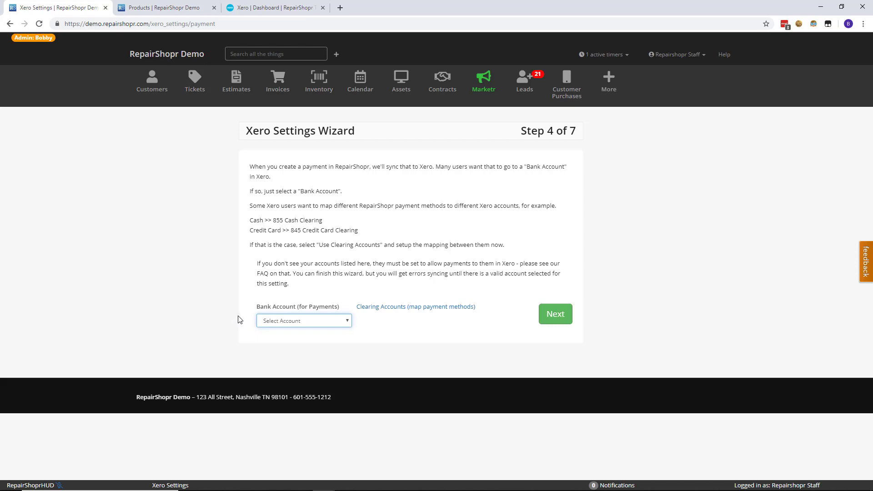
left_click(273, 320)
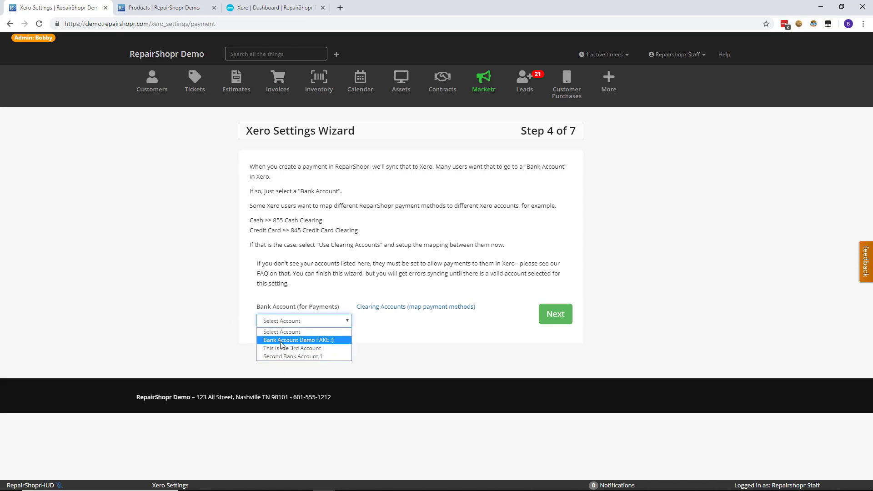
left_click(280, 341)
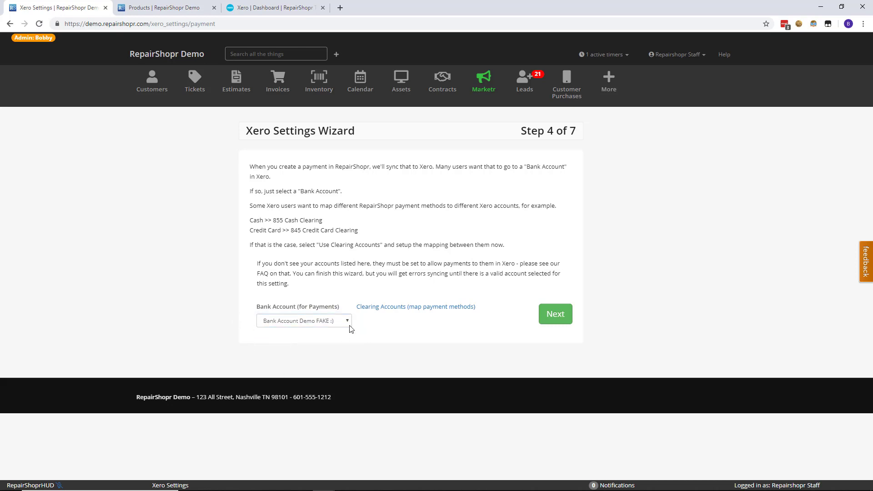
left_click(559, 314)
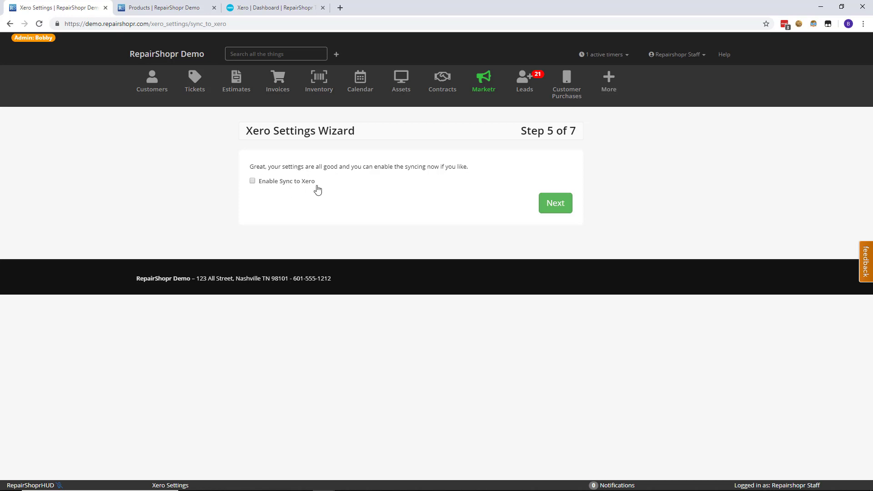
Step: Enable sync to Xero and continue past the contact import without importing any customers
left_click(252, 180)
left_click(555, 210)
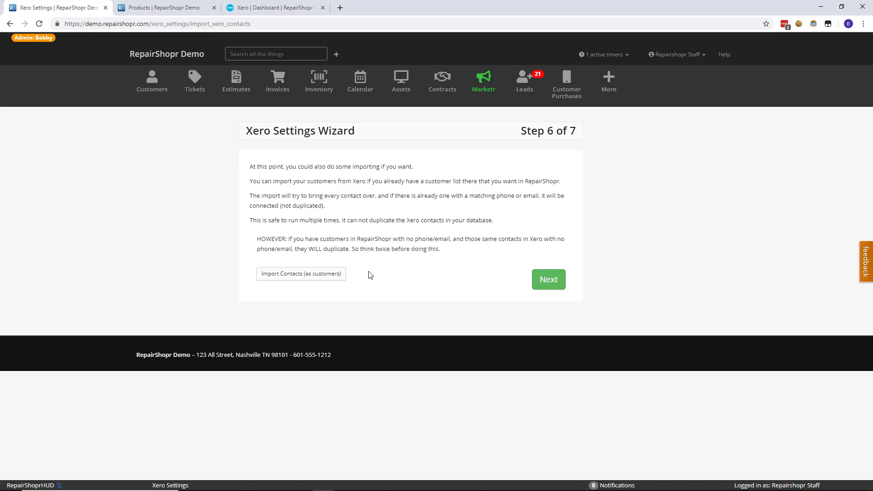
left_click(542, 288)
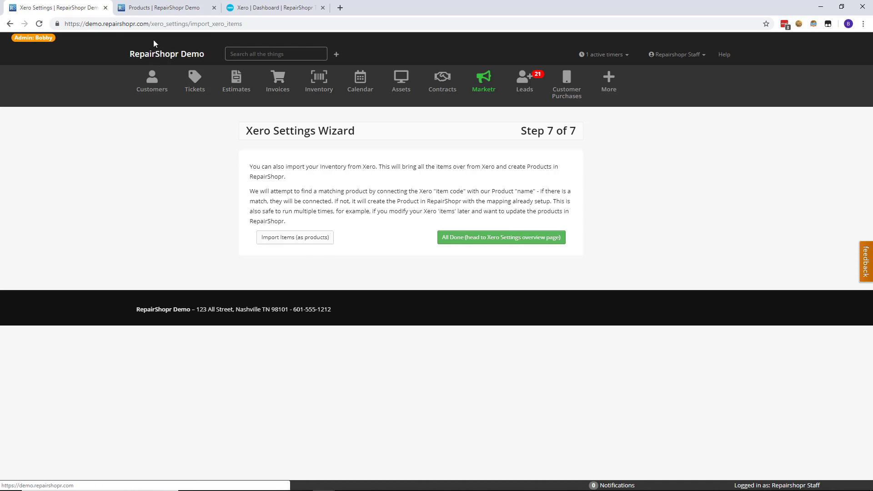
Step: Check the open product page again, then finish the wizard without importing items and go to the Xero settings overview
left_click(144, 7)
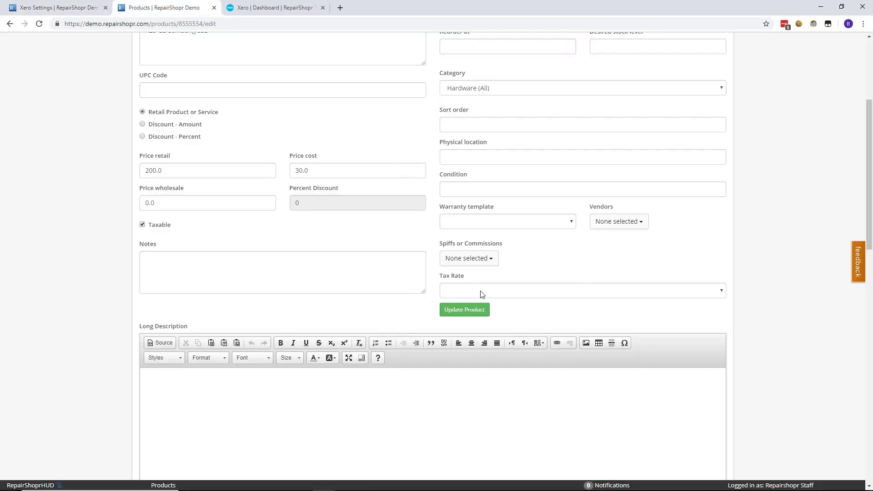
left_click(59, 8)
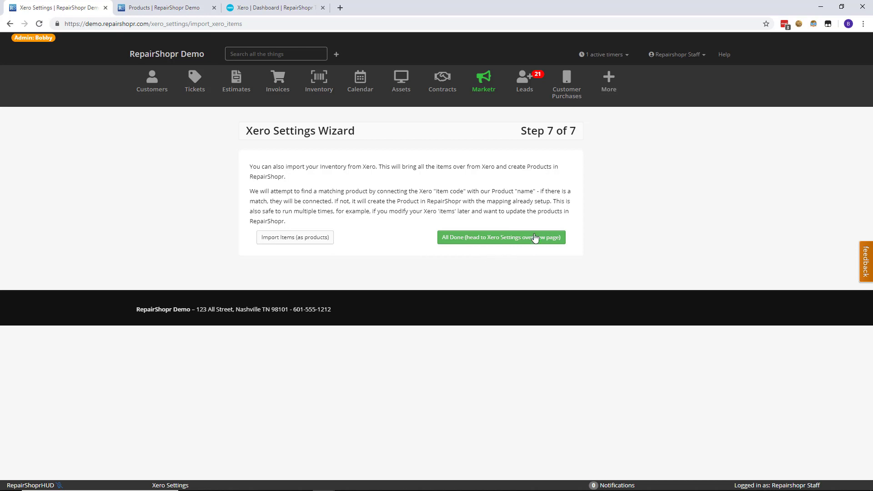
left_click(490, 242)
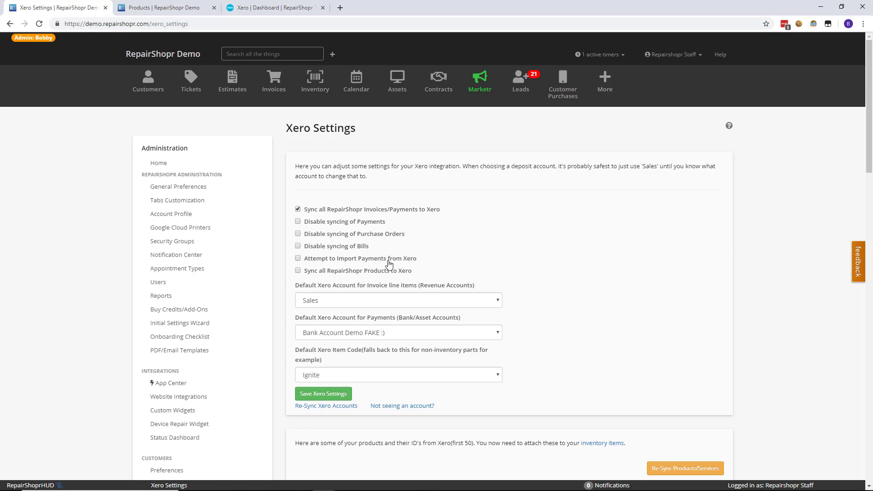
Step: Enable syncing of all RepairShopr products to Xero and look over the list of Xero products and IDs
left_click(311, 275)
scroll(522, 268, "down", 2)
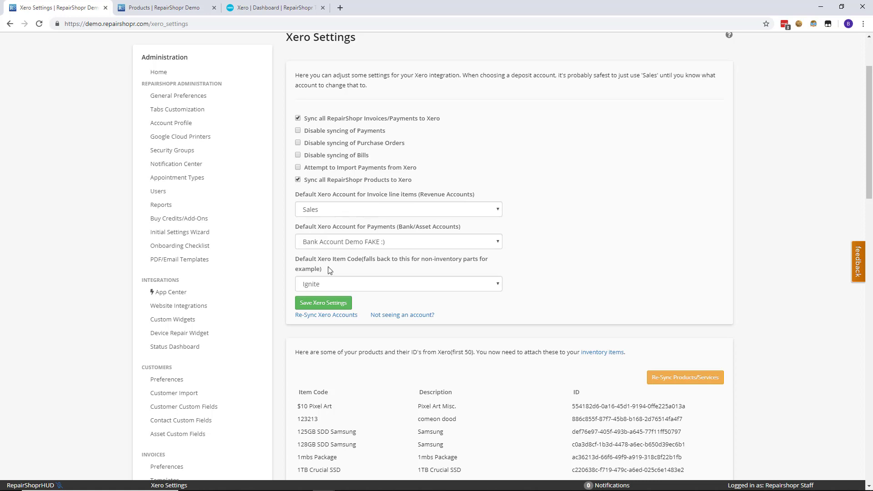
scroll(281, 270, "down", 4)
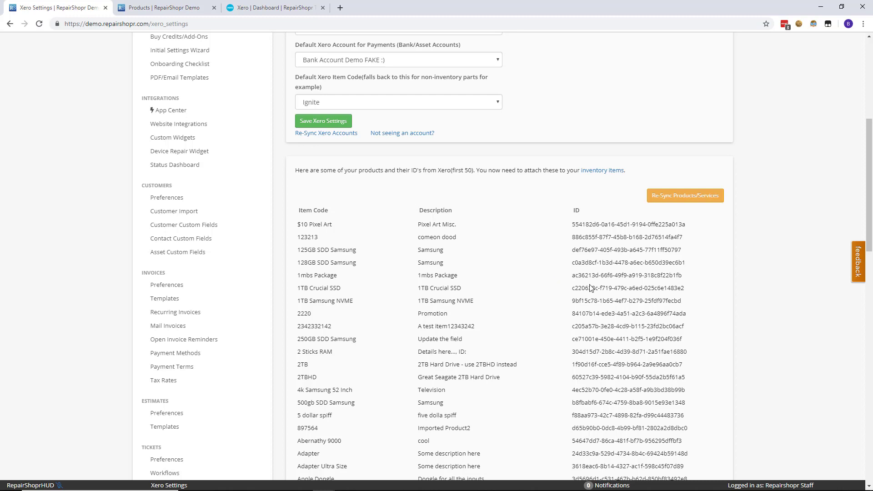
Step: Look through the list of Xero products and IDs, then re-sync the Xero accounts
scroll(518, 302, "down", 1)
scroll(518, 302, "down", 3)
scroll(518, 302, "down", 3)
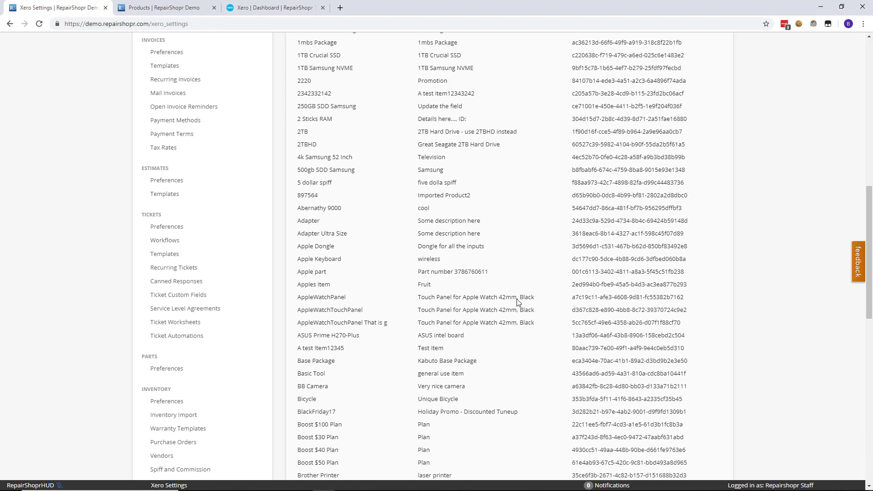
scroll(518, 302, "up", 6)
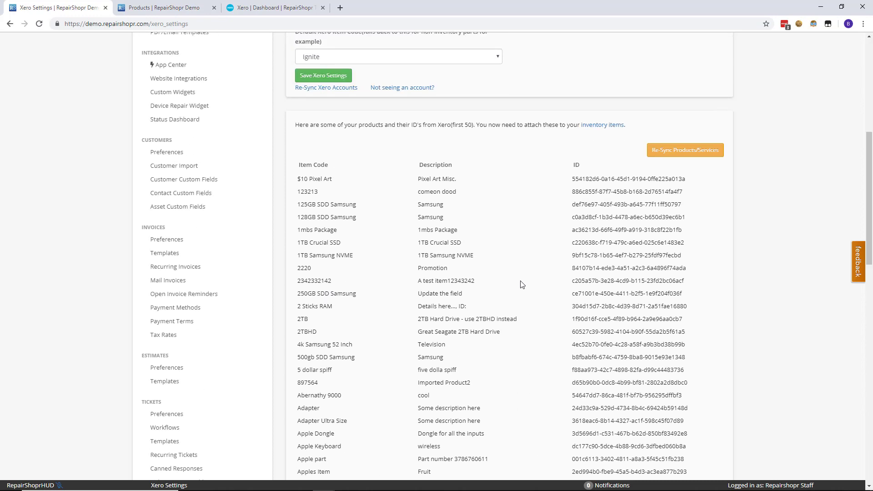
scroll(502, 284, "up", 2)
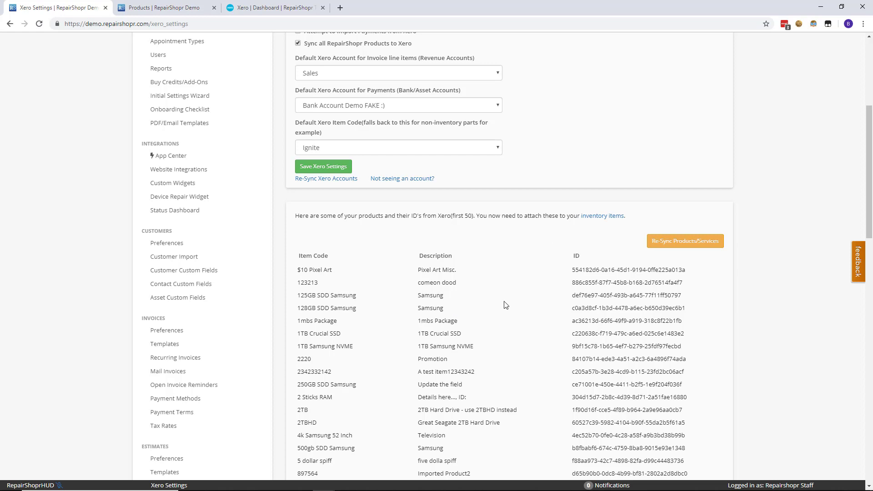
scroll(368, 182, "up", 2)
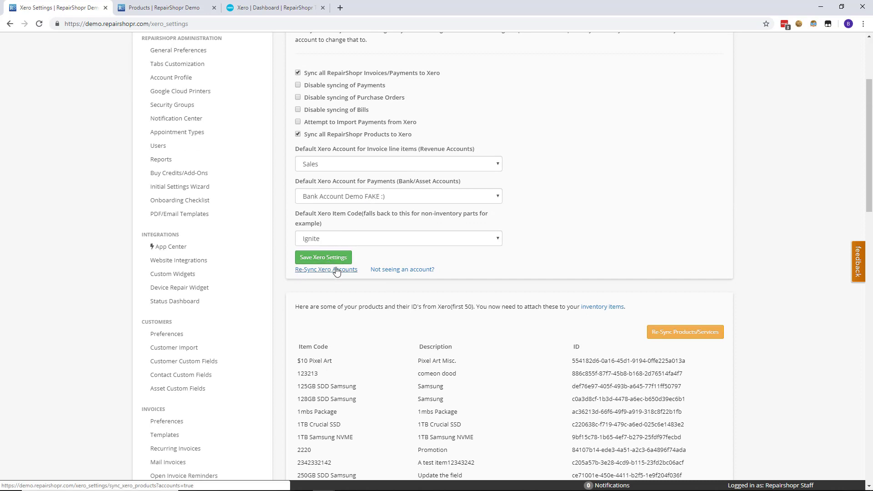
left_click(335, 270)
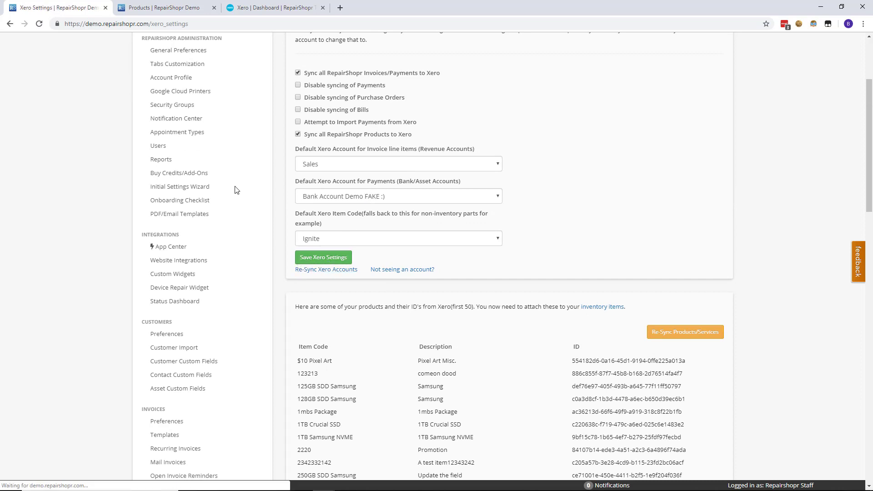
Step: On the open 125 GB Samsung SSD product page, set the linked Xero item to "125GB SDD Samsung - Samsung"
left_click(165, 8)
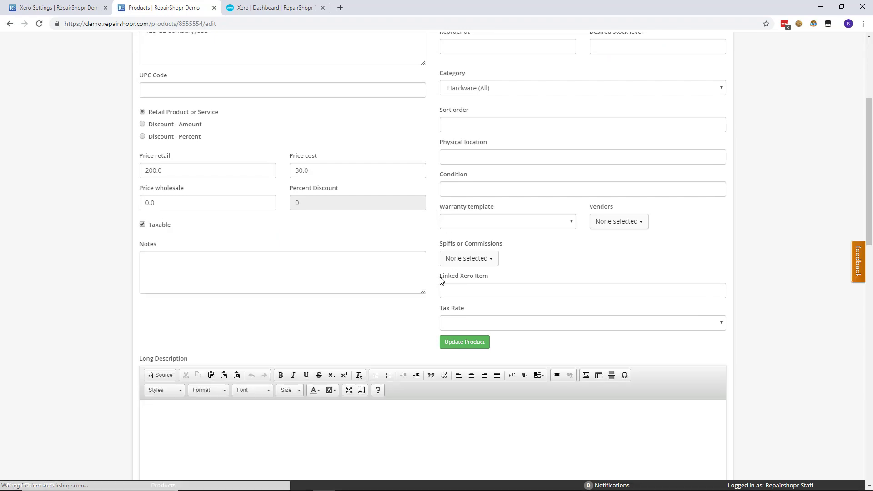
left_click_drag(439, 277, 493, 278)
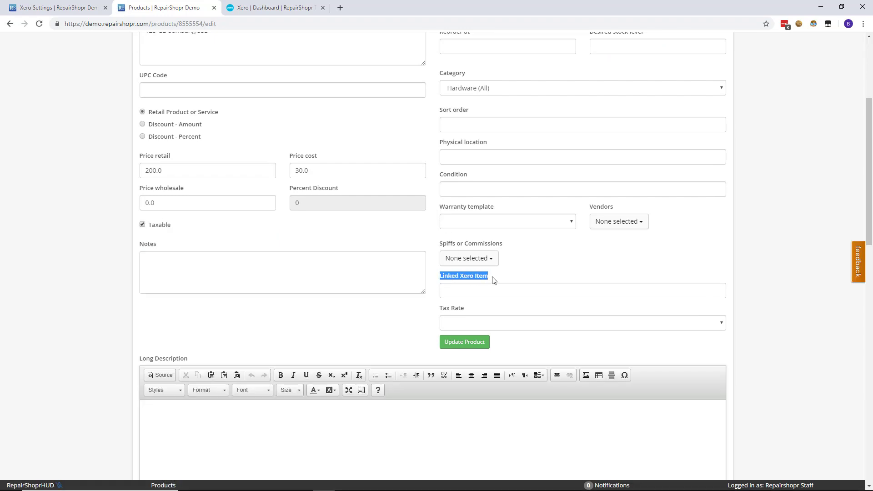
left_click(470, 287)
scroll(379, 256, "up", 1)
scroll(379, 257, "up", 1)
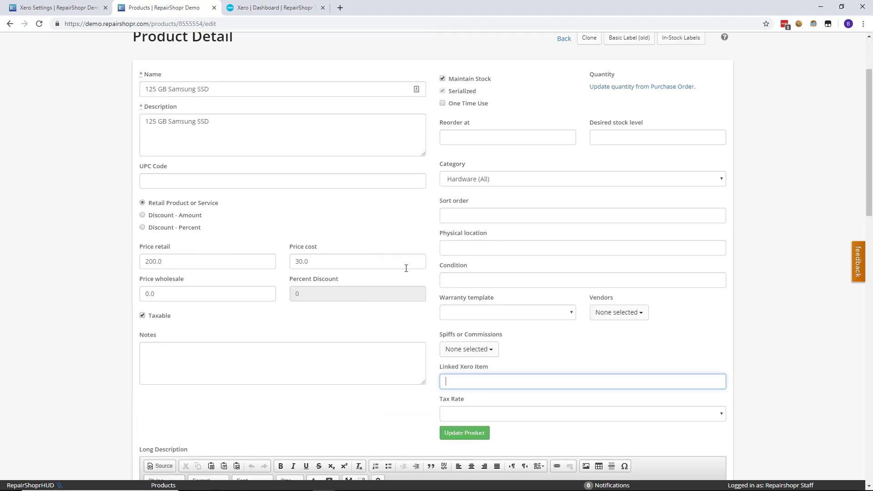
type("125GB")
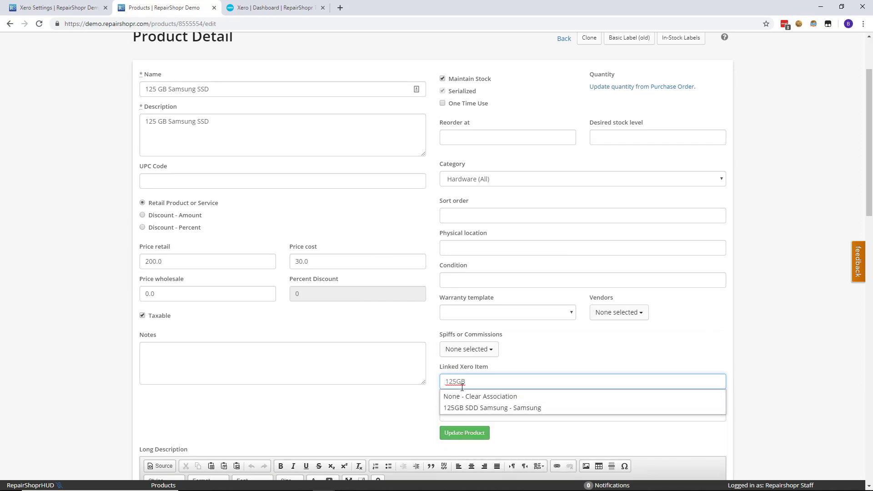
key("BackSpace")
key("BackSpace")
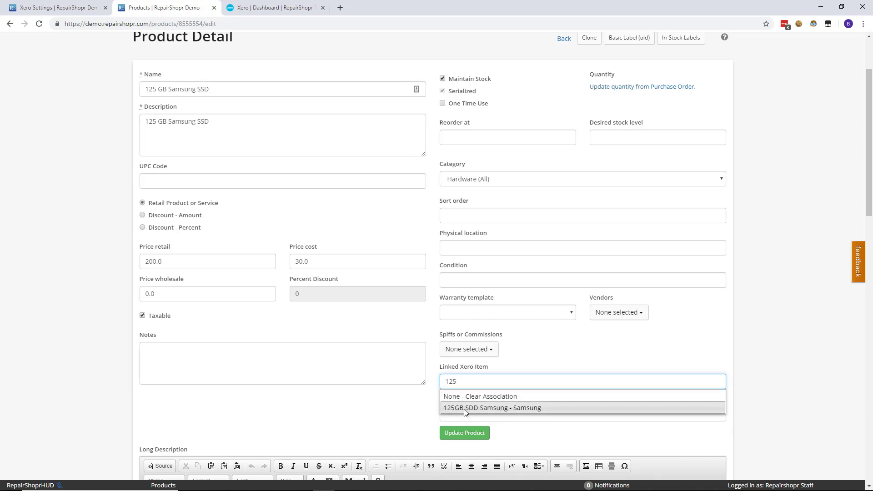
left_click(464, 408)
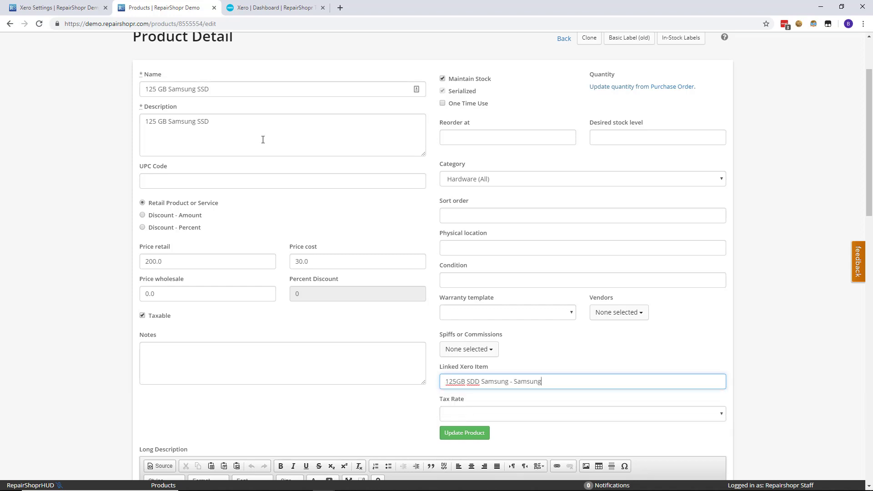
Step: Compare the product's linked Xero item with the product list on the Xero settings page
left_click(94, 5)
scroll(566, 362, "down", 6)
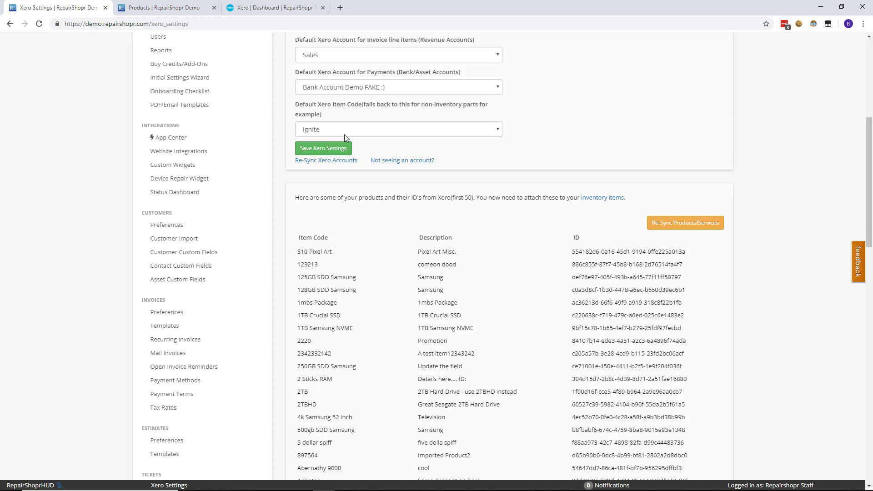
left_click(136, 8)
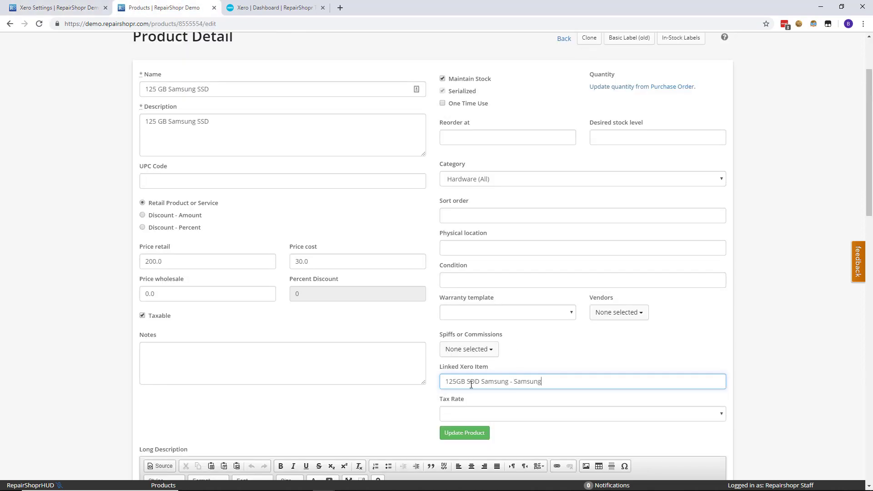
left_click(65, 10)
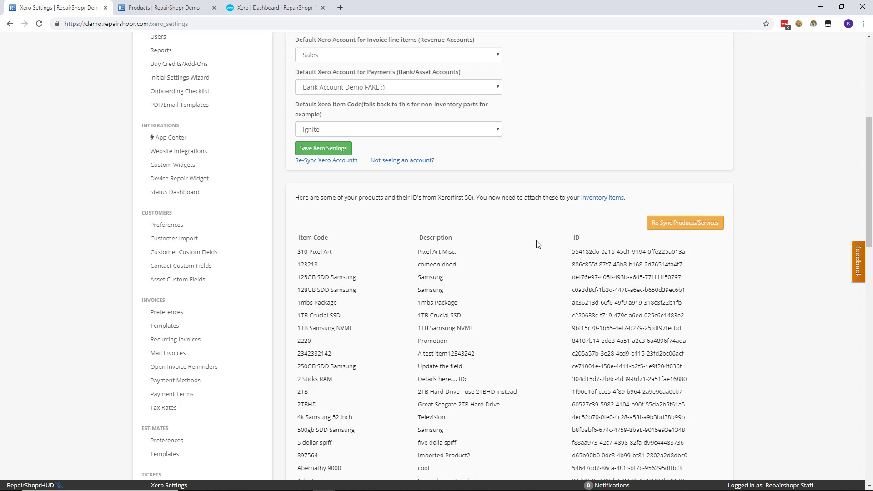
Step: Review the Xero settings options for importing, sending invoices and payments, re-authenticating, restarting the wizard, disconnecting and clearing associations
scroll(538, 245, "down", 13)
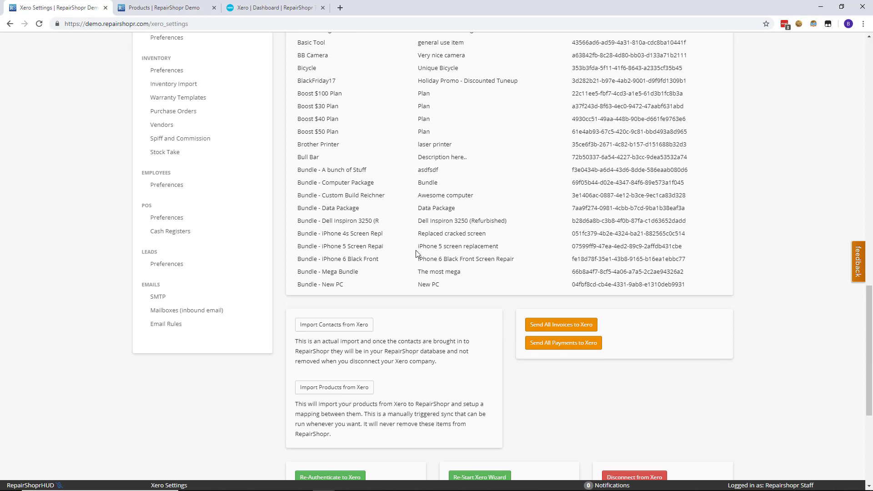
scroll(415, 253, "down", 2)
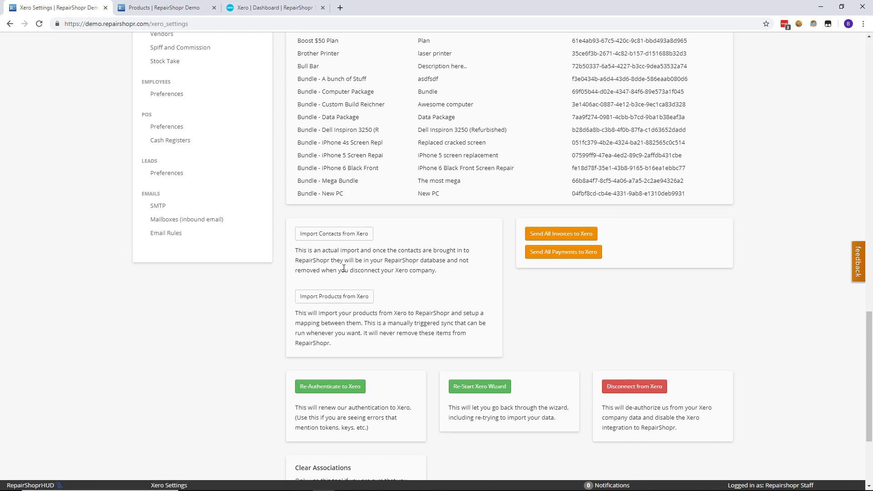
scroll(350, 270, "down", 2)
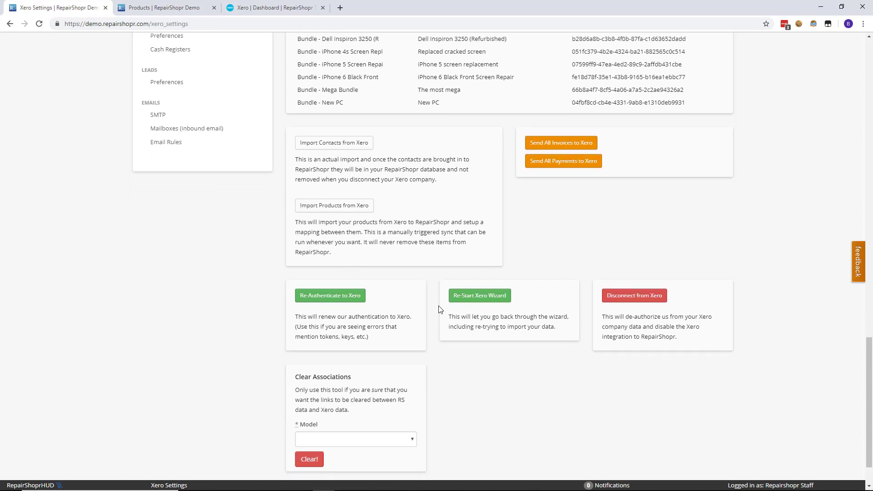
scroll(388, 315, "down", 1)
scroll(414, 315, "up", 1)
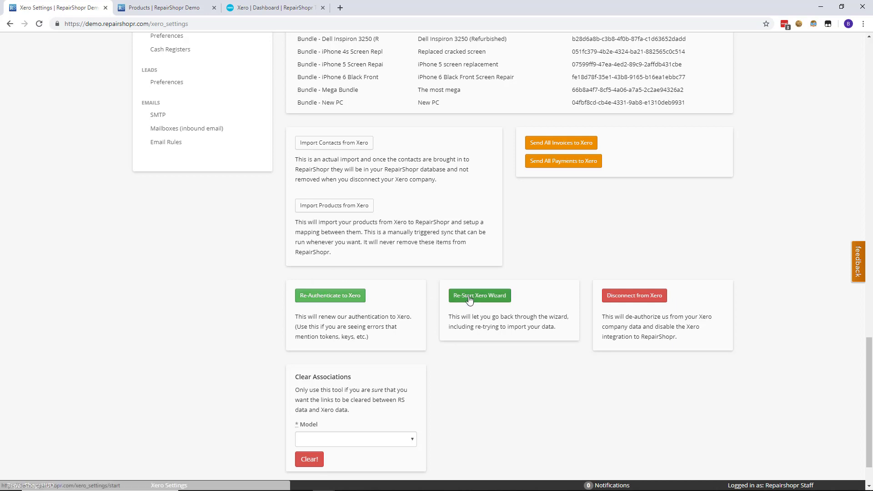
scroll(483, 297, "up", 1)
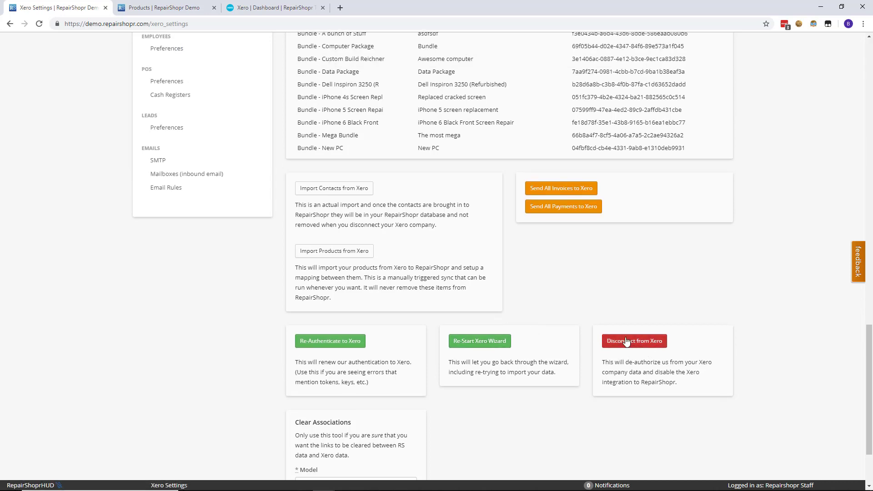
scroll(530, 353, "up", 10)
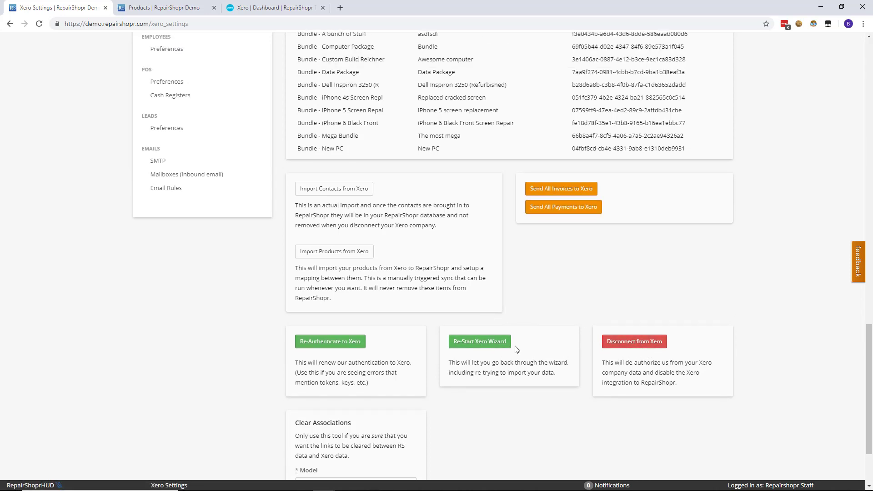
scroll(404, 310, "up", 12)
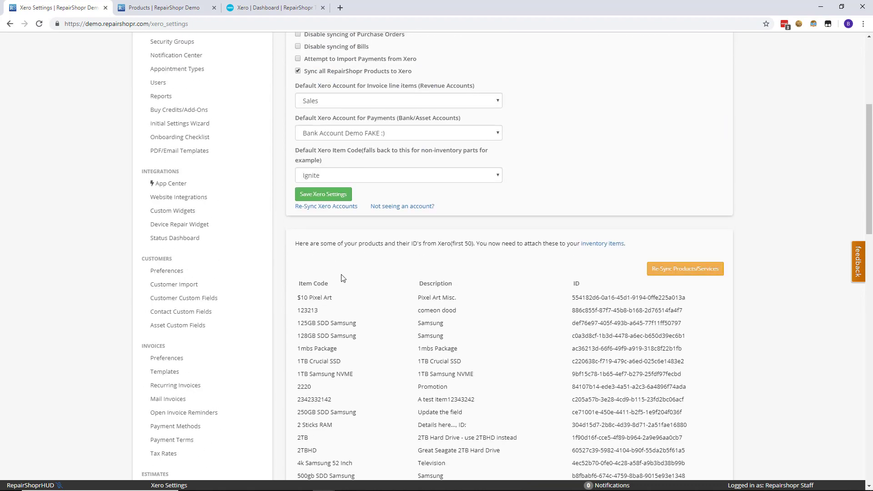
Step: Check the Synced column in the invoice list, then open the newest Xero-synced invoice and look through its details
left_click(272, 82)
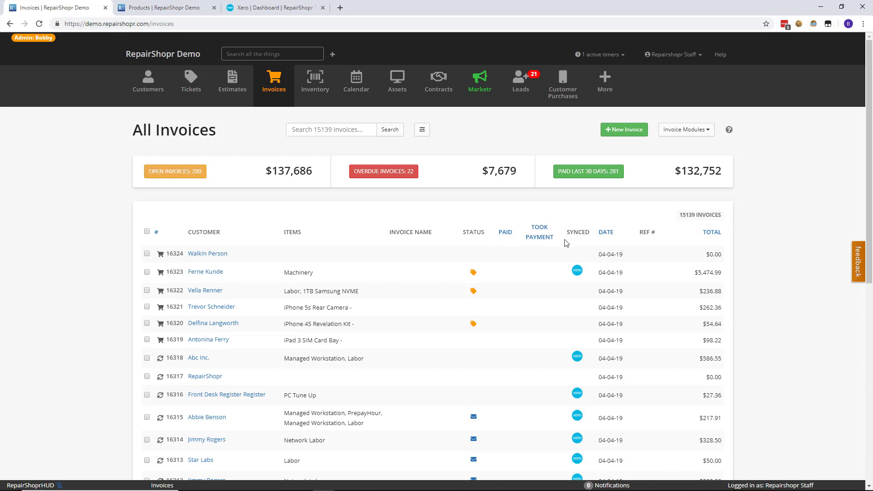
scroll(565, 244, "down", 1)
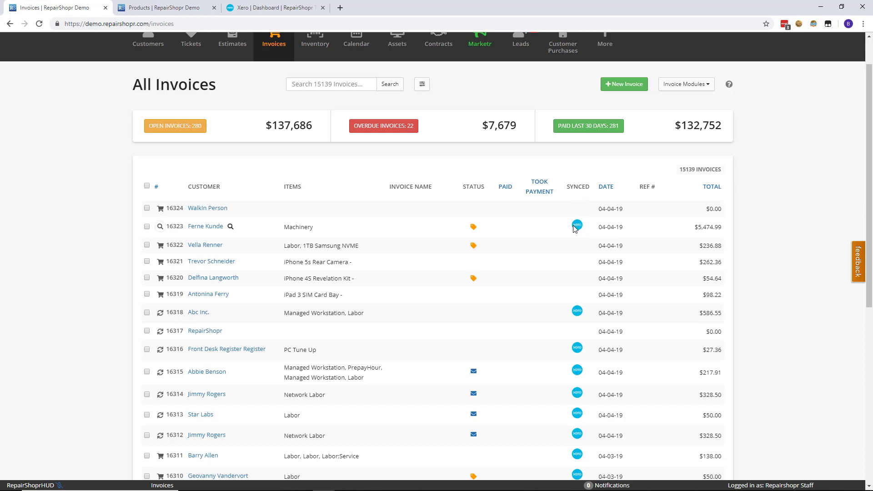
left_click(174, 226)
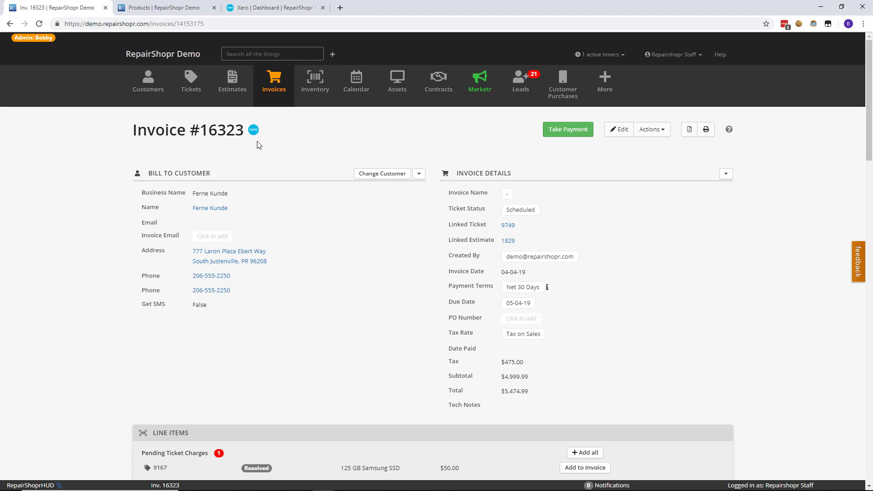
mouse_move(260, 139)
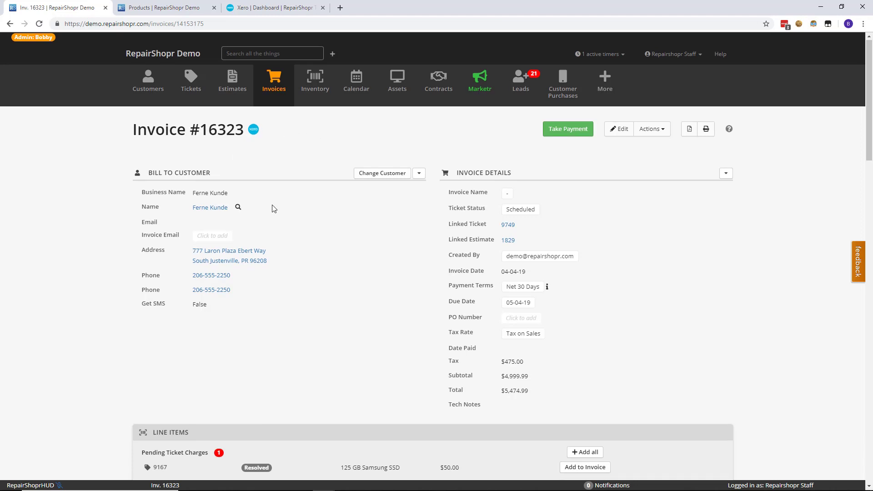
scroll(271, 216, "down", 7)
scroll(251, 197, "up", 5)
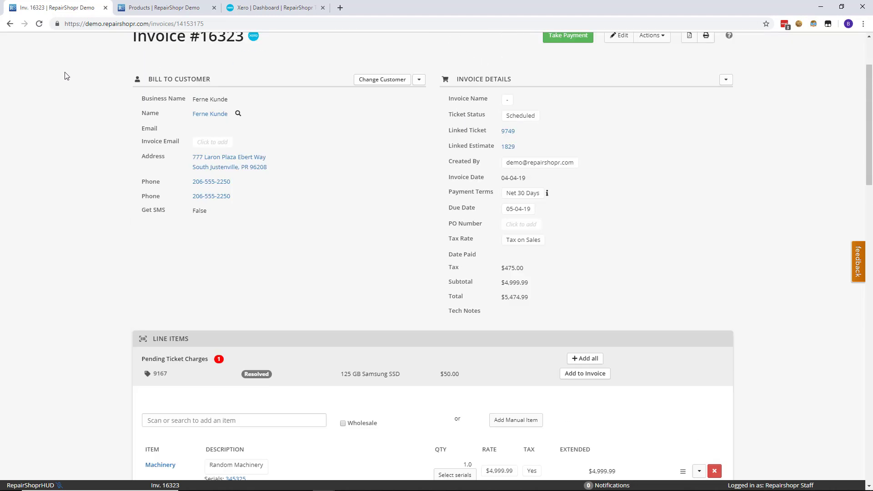
Step: Return to the invoice list, open the payments list and check which payments are synced to Xero
left_click(10, 24)
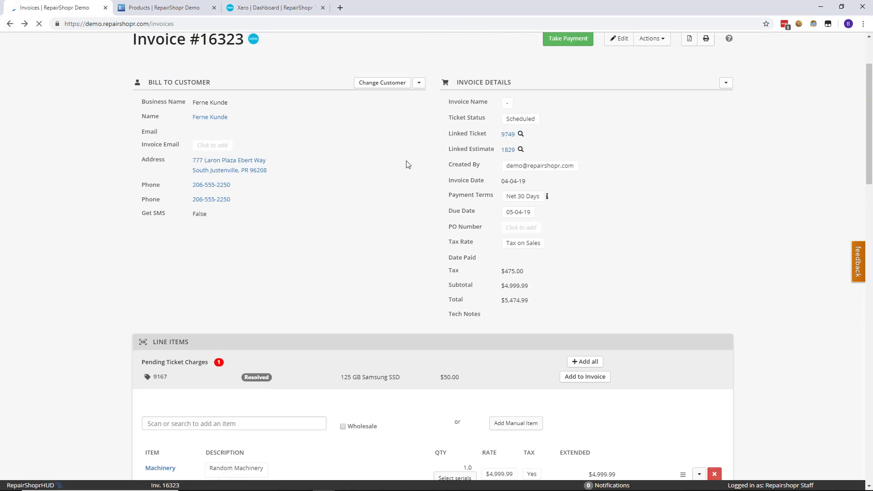
left_click(694, 86)
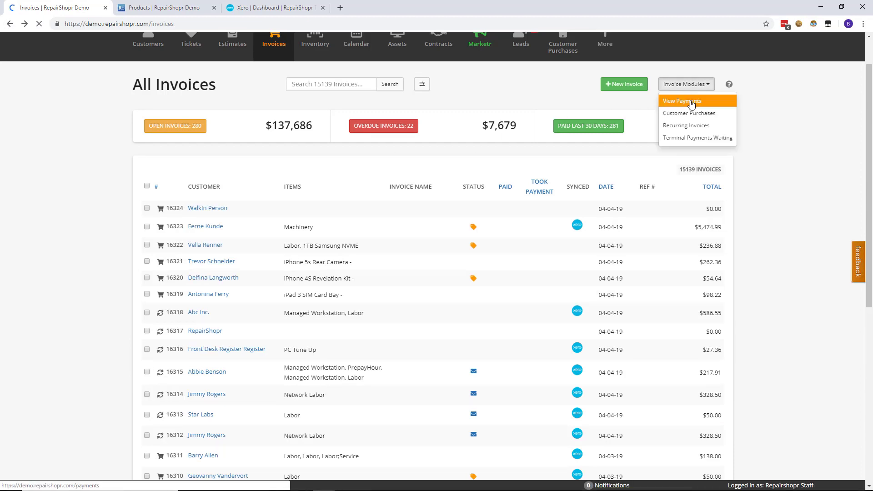
left_click(673, 101)
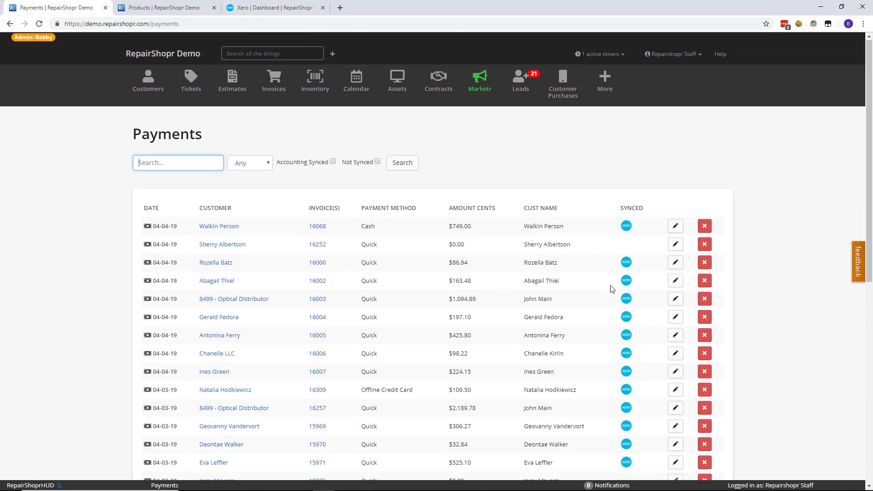
scroll(628, 318, "down", 5)
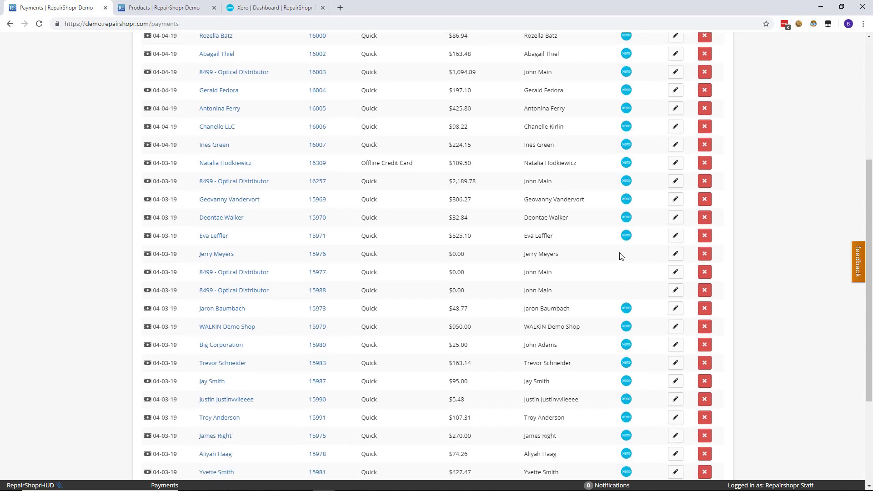
scroll(407, 274, "up", 5)
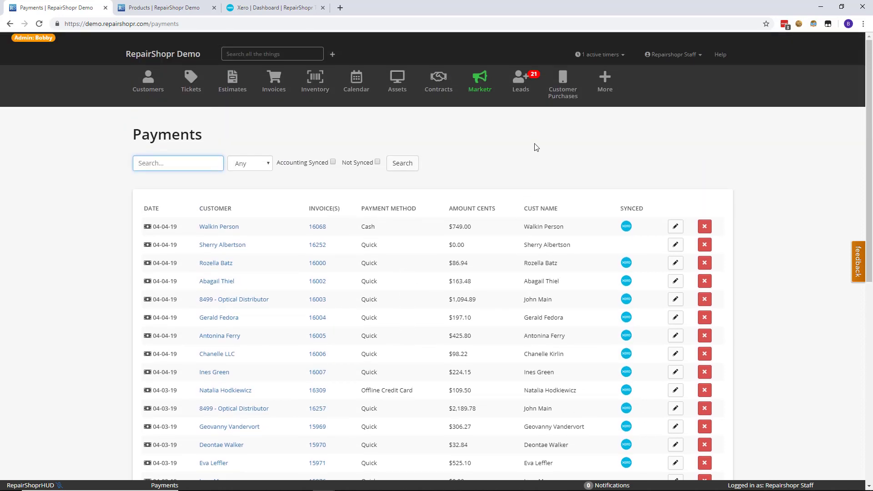
Step: Open the purchase order list and view the Xero-synced iFixit order dated 09-09-15
left_click(592, 96)
left_click(586, 134)
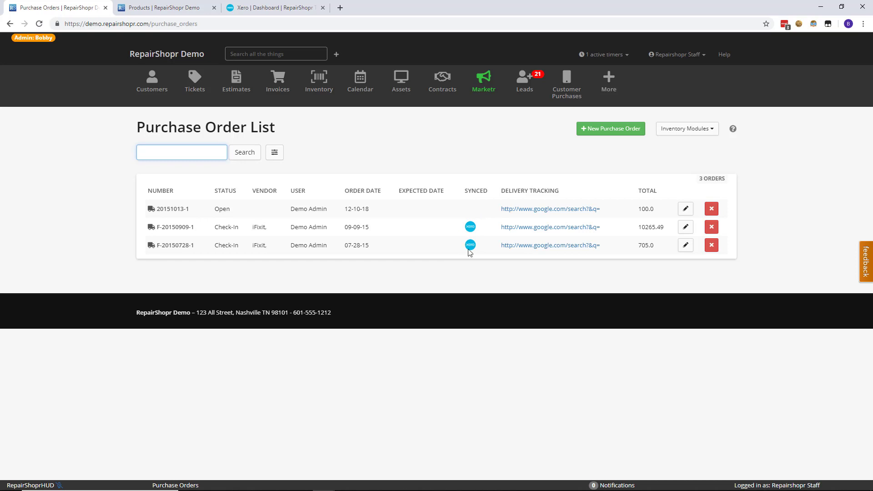
left_click(170, 228)
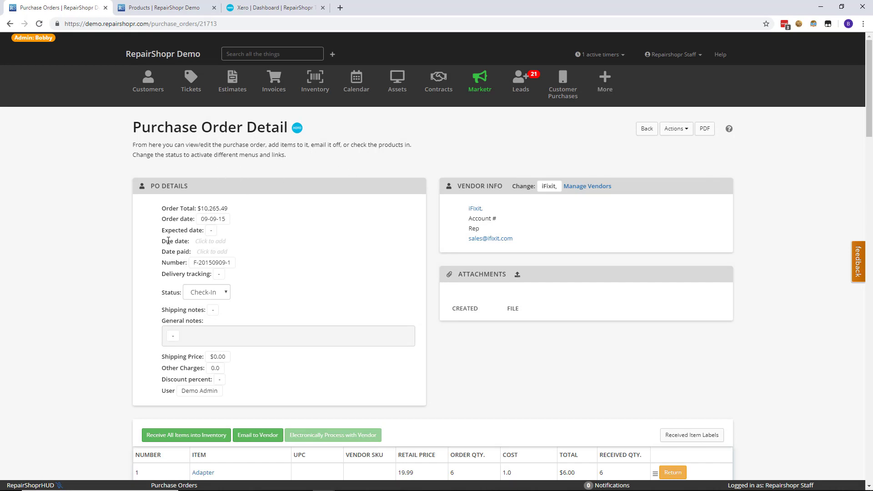
Step: Set the purchase order's status to Finished and its due date to 04-01-19
left_click(202, 296)
left_click(204, 341)
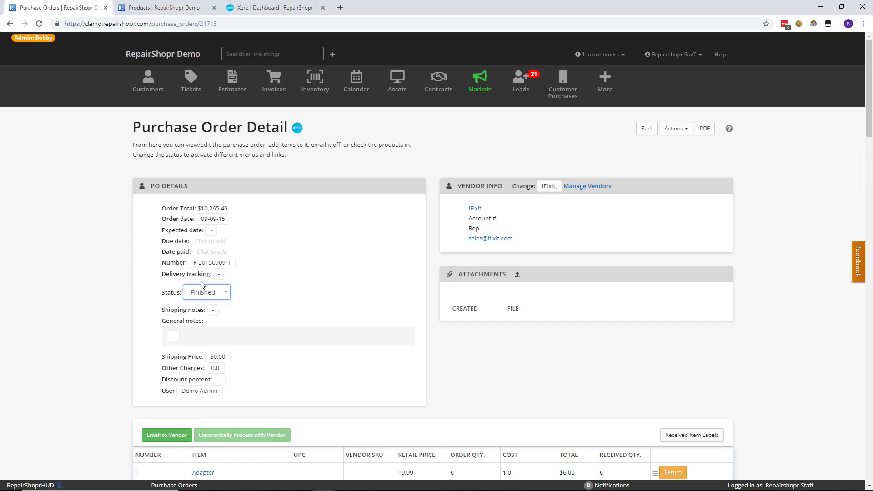
left_click(211, 240)
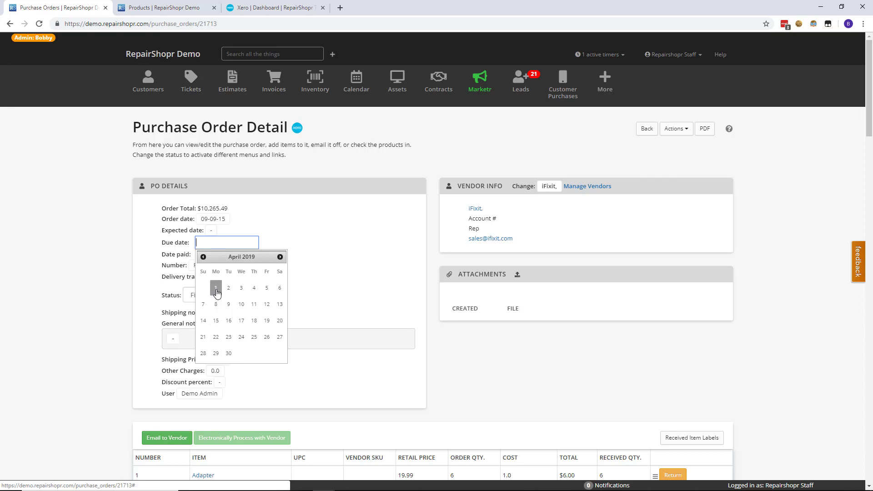
left_click(215, 290)
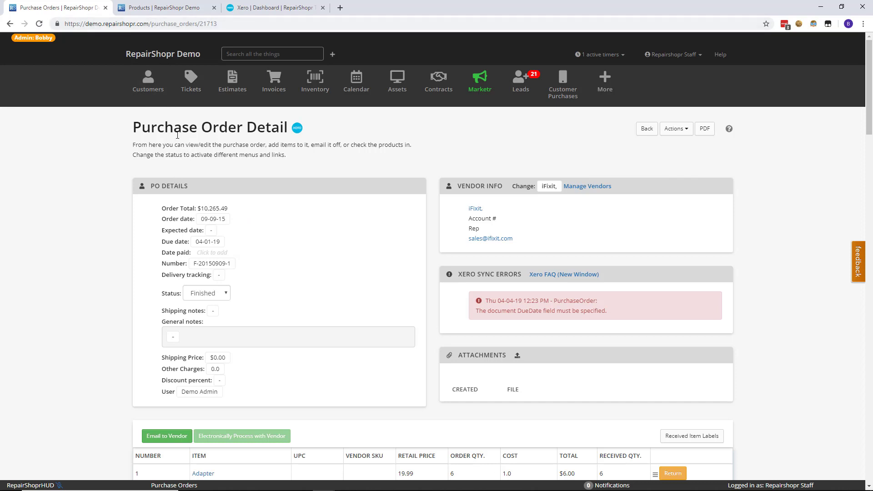
Step: Go back to the invoice list
left_click(270, 93)
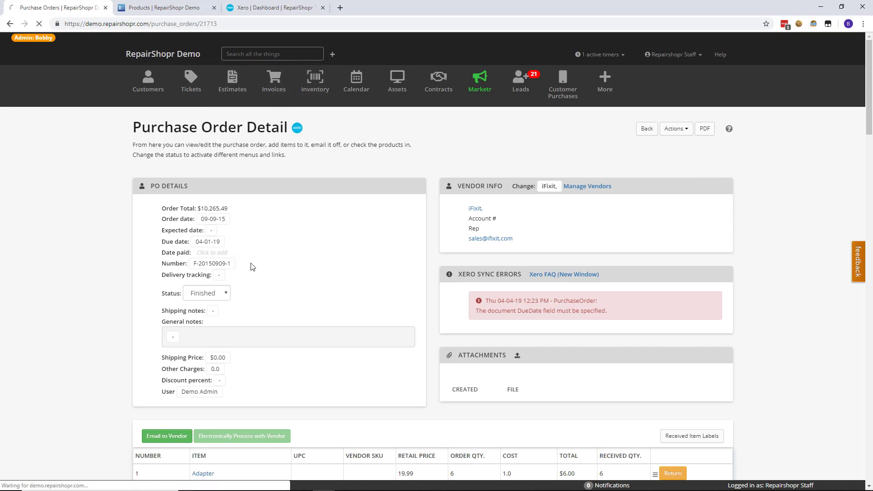